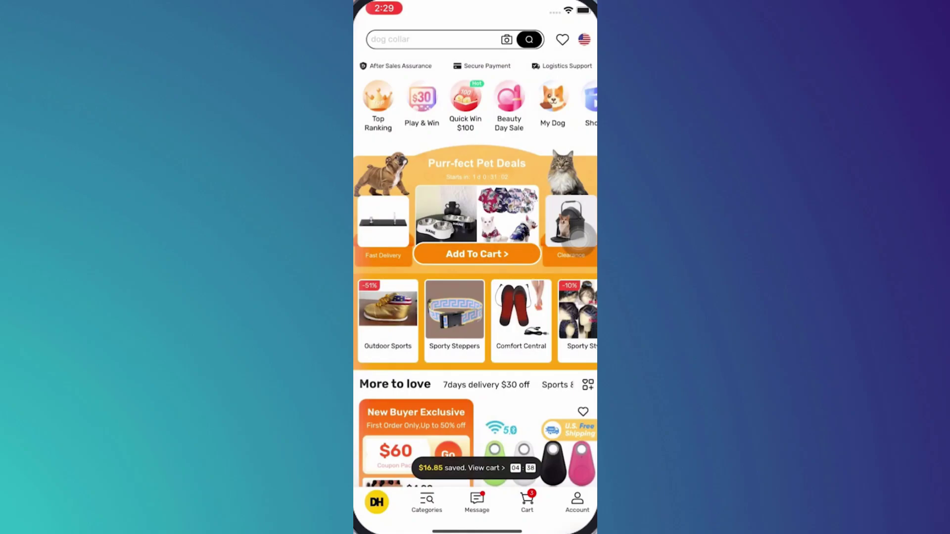
# Step: Open the DHgate cart holding the running shoes
pyautogui.click(527, 501)
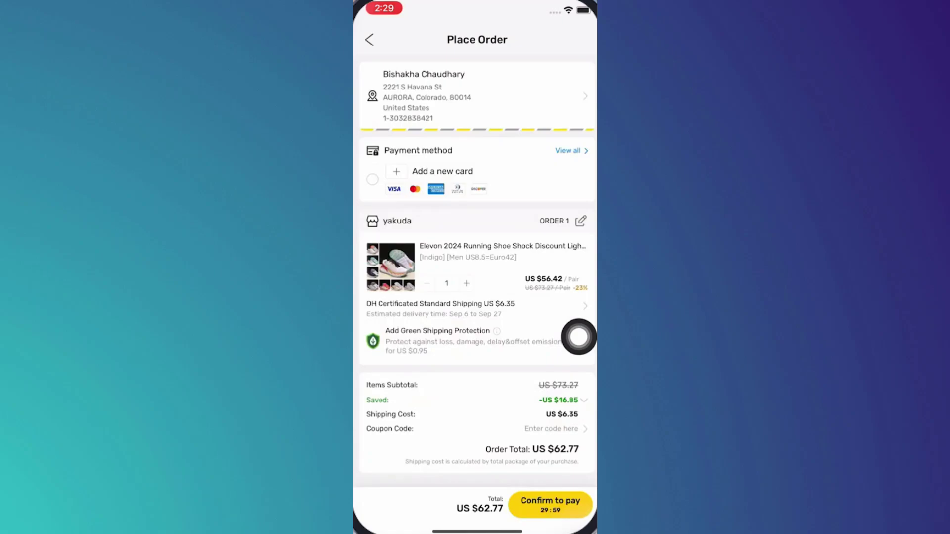
pyautogui.click(442, 171)
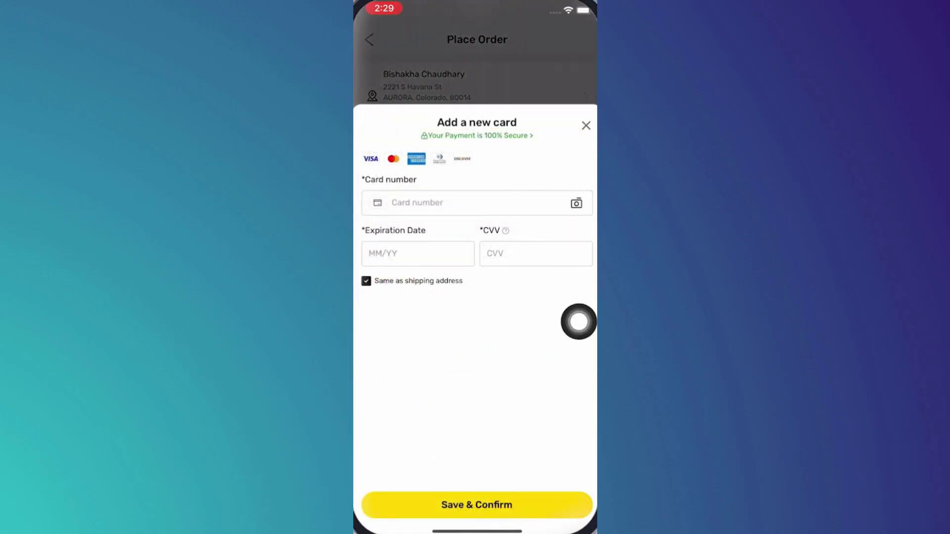